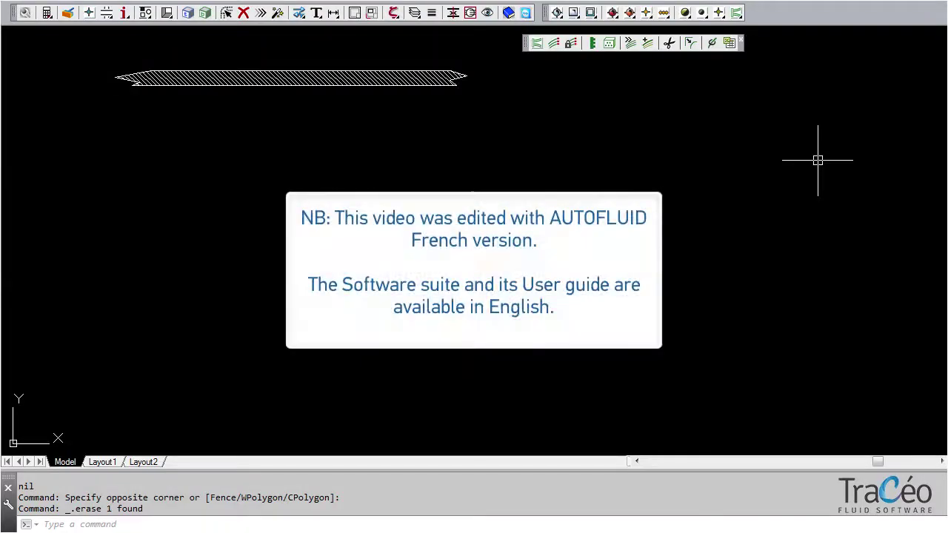
- Insert a horizontal row of two 200x200x140 incorporation boxes below the hatched wall, based at the midpoint of its lower edge
{"action": "left_click", "coordinate": [608, 43]}
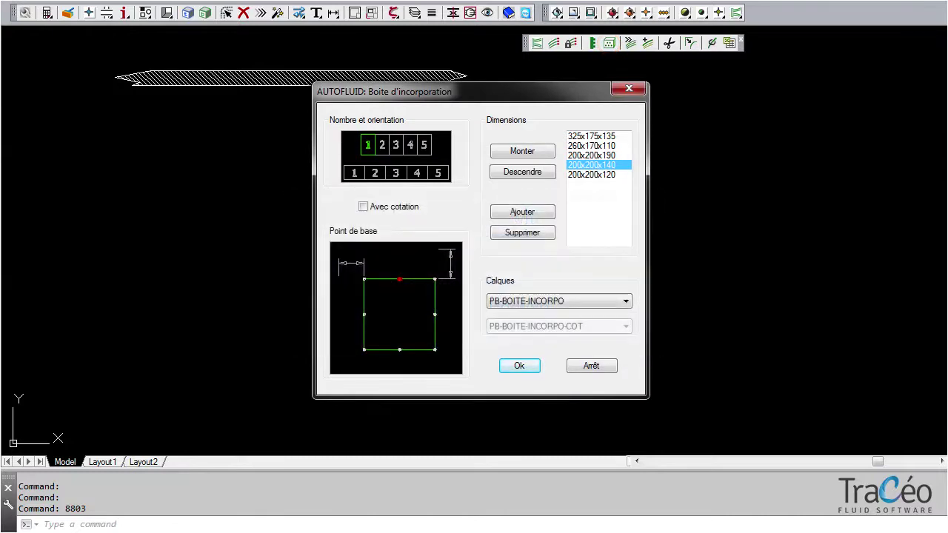
{"action": "left_click", "coordinate": [382, 144]}
{"action": "left_click", "coordinate": [519, 365]}
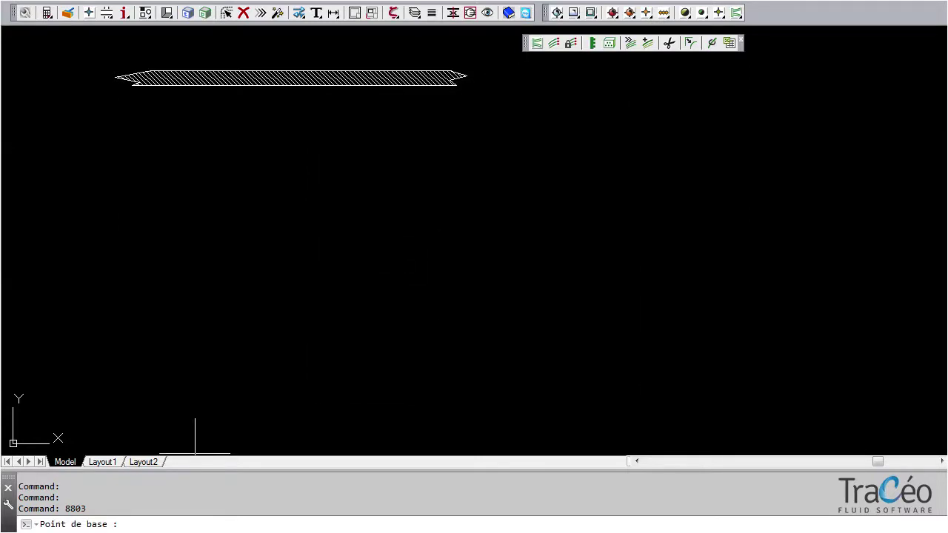
{"action": "type", "text": "mid"}
{"action": "key", "text": "Return"}
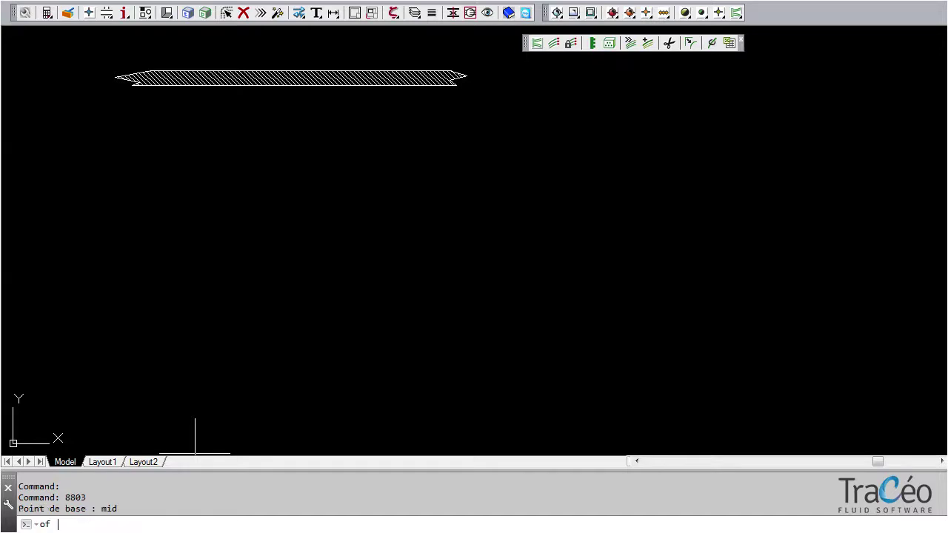
{"action": "left_click", "coordinate": [288, 84]}
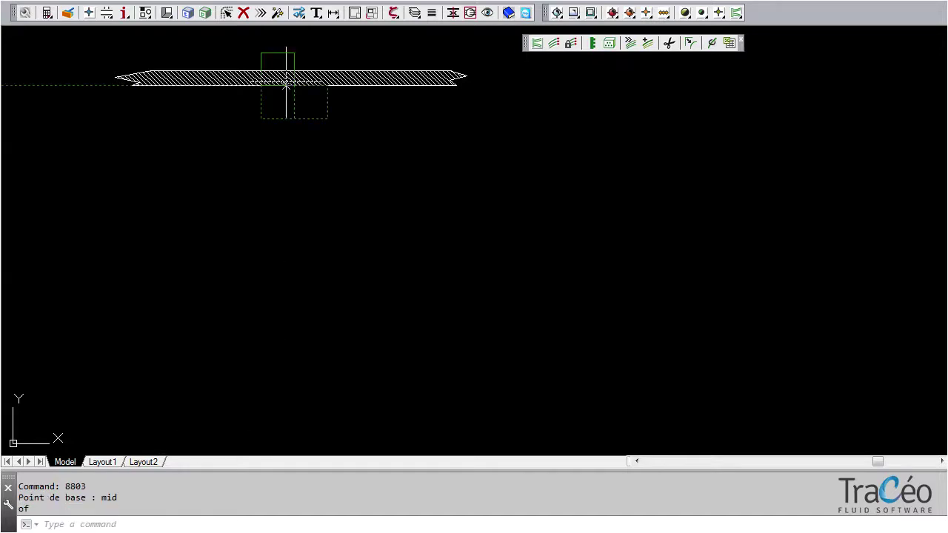
{"action": "left_click", "coordinate": [288, 127]}
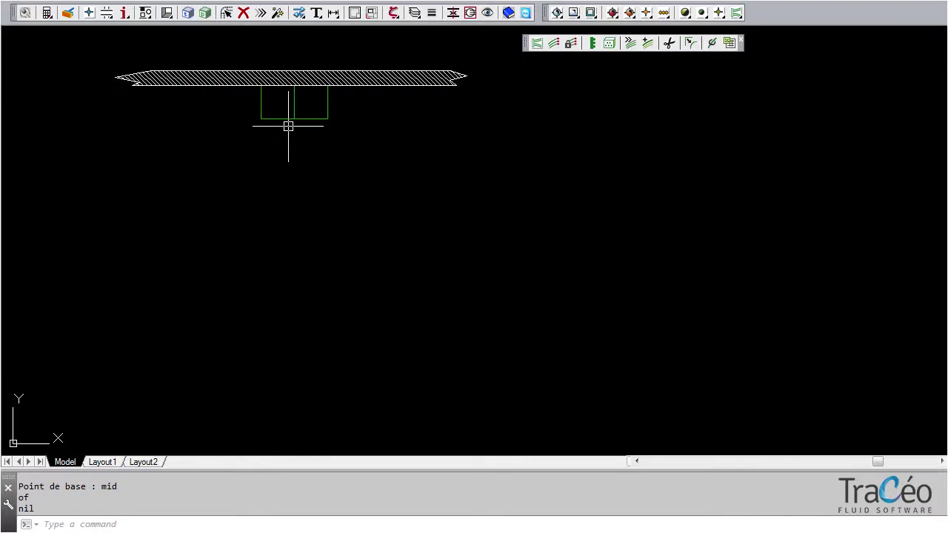
- Place a free-standing distribution manifold with 8 outlets vertically, below and to the left of the hatched wall
{"action": "left_click", "coordinate": [592, 43]}
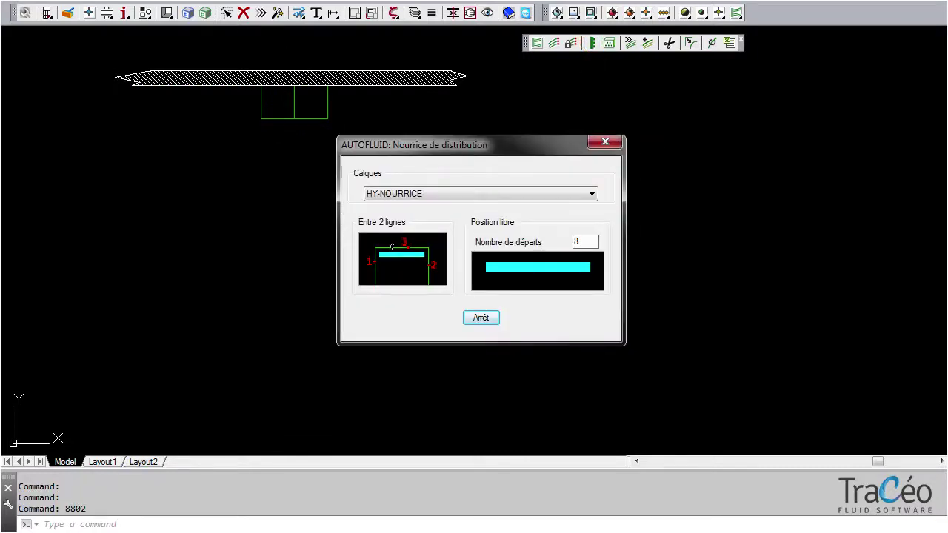
{"action": "double_click", "coordinate": [576, 241]}
{"action": "left_click", "coordinate": [537, 268]}
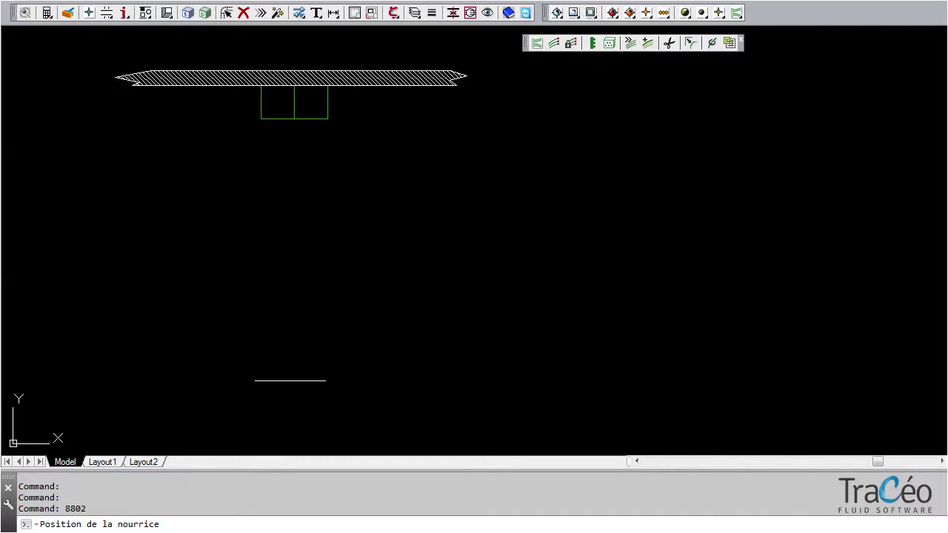
{"action": "left_click", "coordinate": [75, 274]}
{"action": "left_click", "coordinate": [74, 265]}
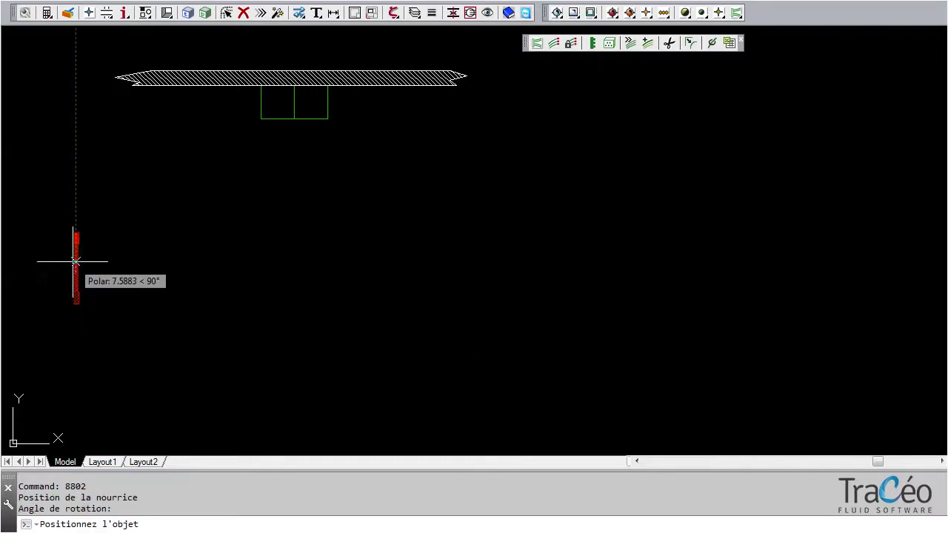
- Place a distribution manifold between the two outer side lines of the incorporation boxes, parallel to the wall's lower edge
{"action": "left_click", "coordinate": [592, 43]}
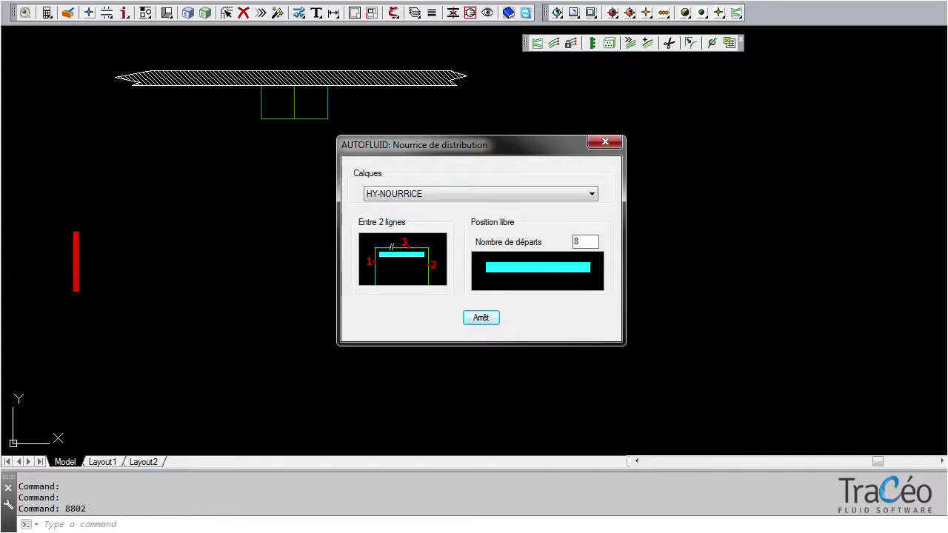
{"action": "left_click", "coordinate": [403, 266]}
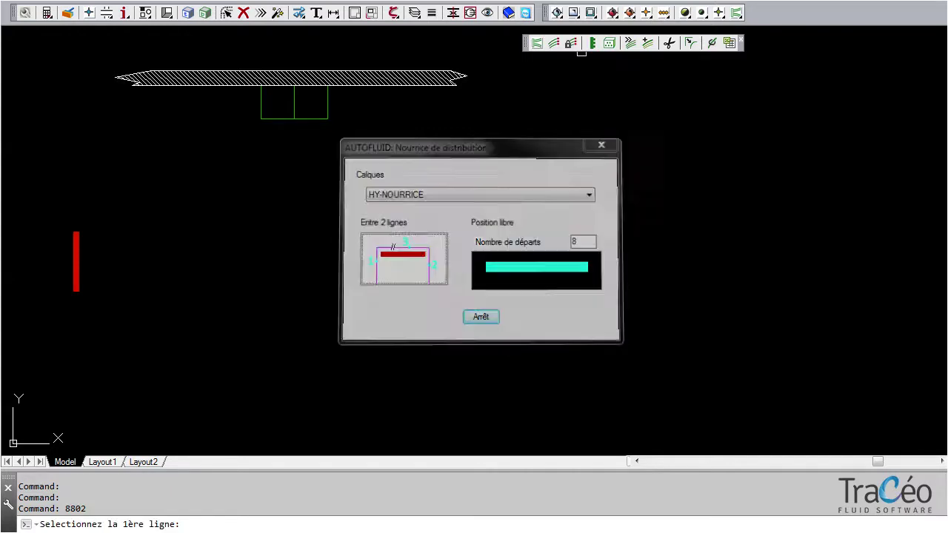
{"action": "left_click", "coordinate": [255, 97]}
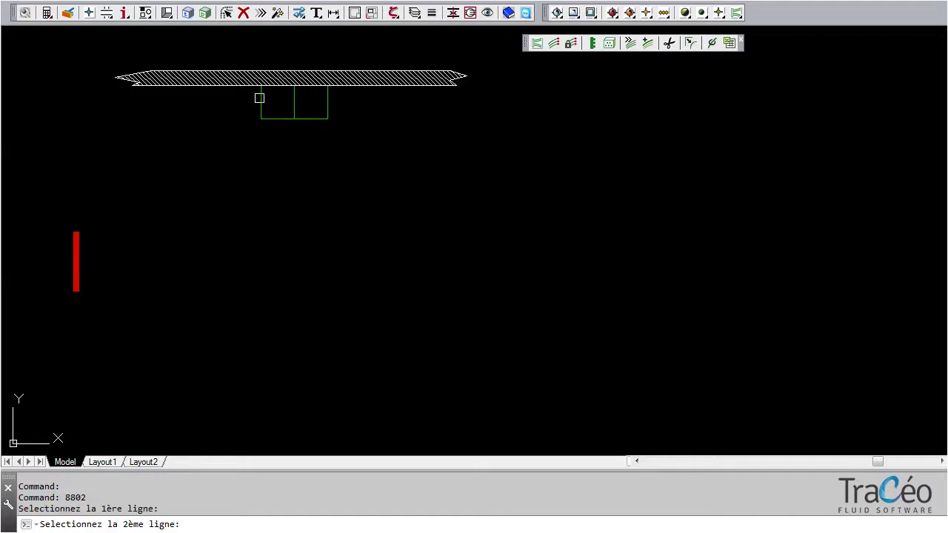
{"action": "left_click", "coordinate": [326, 102]}
{"action": "left_click", "coordinate": [299, 86]}
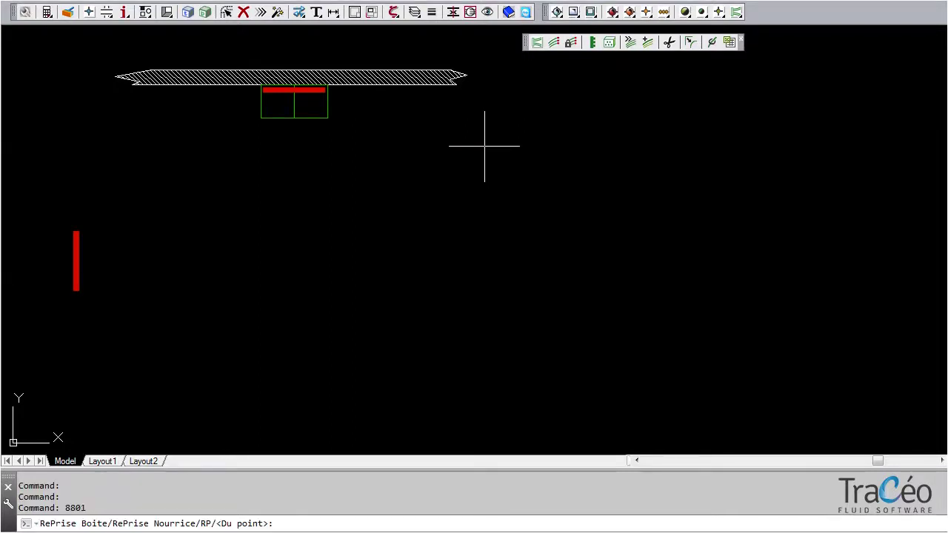
- Start a pipe routing and add three Eau chaude and four Eau froide networks to it
{"action": "left_click", "coordinate": [536, 42]}
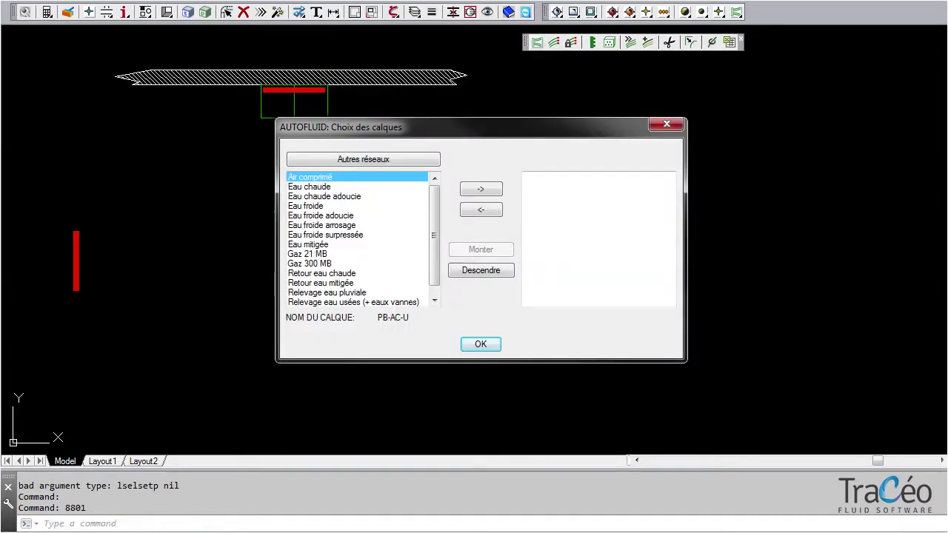
{"action": "left_click", "coordinate": [308, 186]}
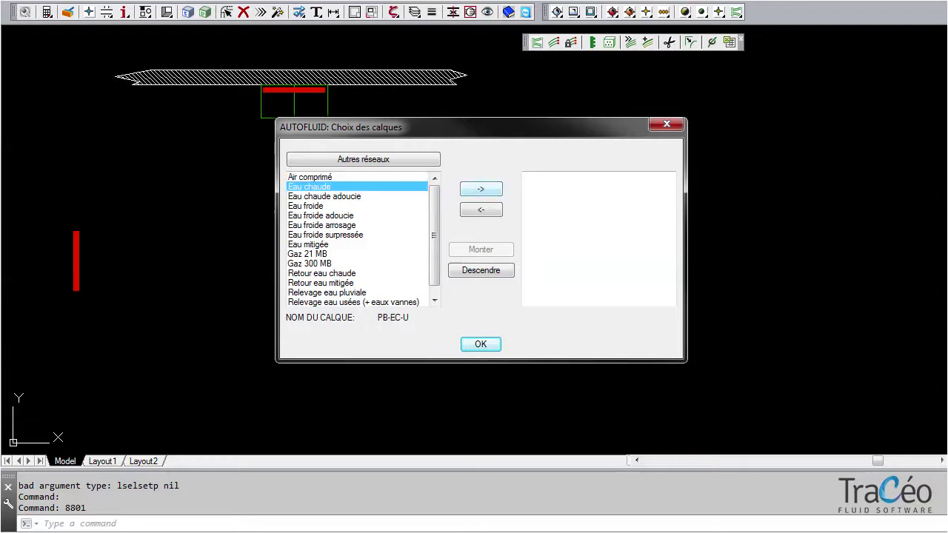
{"action": "left_click", "coordinate": [480, 188]}
{"action": "left_click", "coordinate": [481, 189]}
{"action": "left_click", "coordinate": [480, 189]}
{"action": "left_click", "coordinate": [306, 206]}
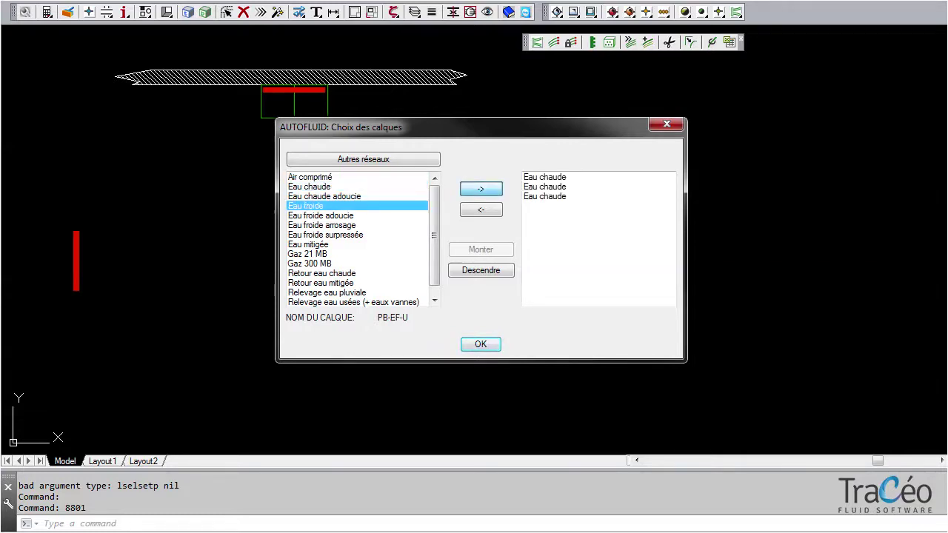
{"action": "left_click", "coordinate": [480, 188]}
{"action": "left_click", "coordinate": [480, 189]}
{"action": "left_click", "coordinate": [481, 189]}
{"action": "left_click", "coordinate": [480, 189]}
- Reorder the chosen networks so Eau froide and Eau chaude alternate, starting with Eau froide, and accept the list
{"action": "left_click", "coordinate": [541, 206]}
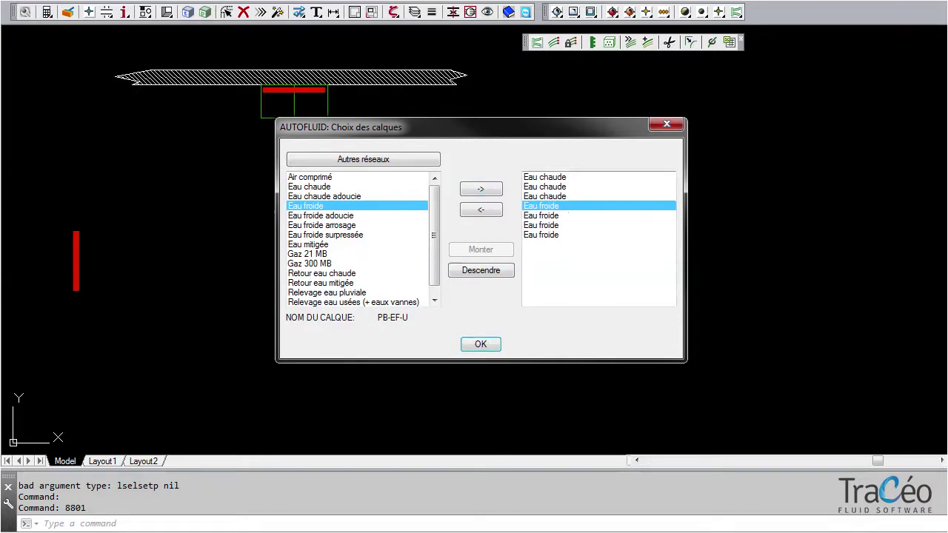
{"action": "left_click", "coordinate": [480, 249]}
{"action": "left_click", "coordinate": [481, 250]}
{"action": "left_click", "coordinate": [481, 249]}
{"action": "left_click", "coordinate": [481, 249]}
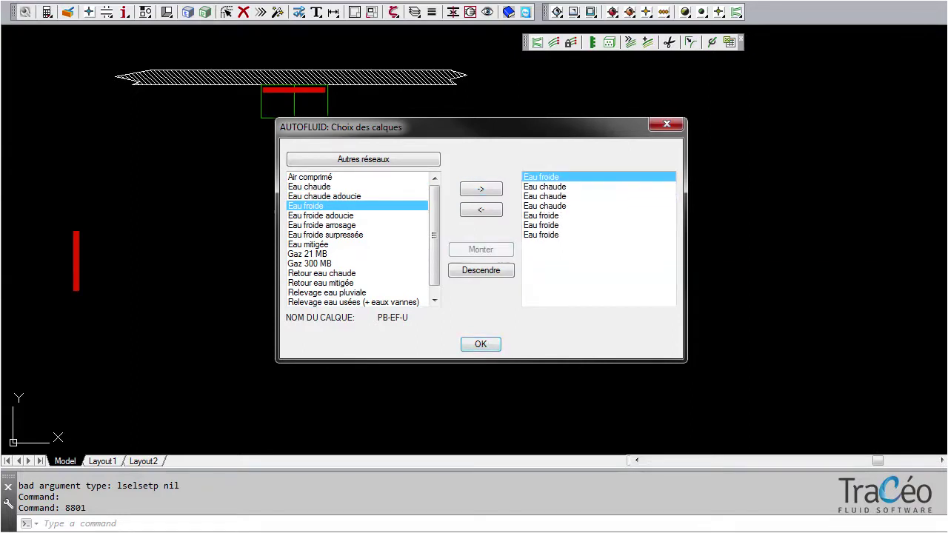
{"action": "left_click", "coordinate": [542, 216]}
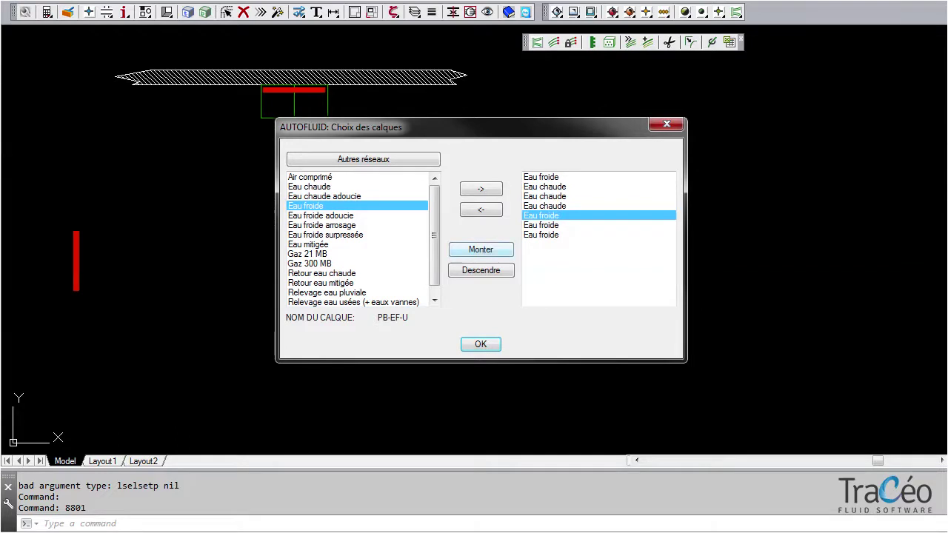
{"action": "left_click", "coordinate": [480, 250]}
{"action": "left_click", "coordinate": [480, 250]}
{"action": "left_click", "coordinate": [541, 226]}
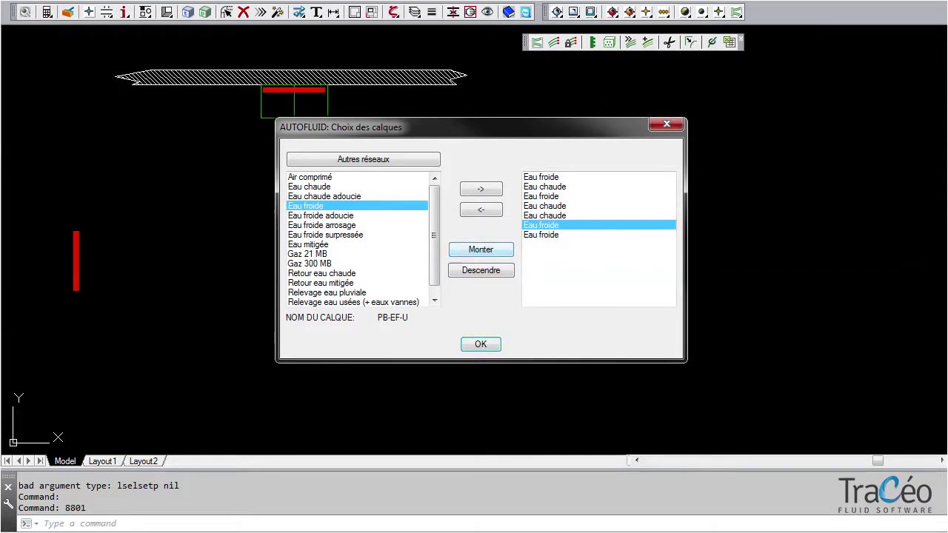
{"action": "left_click", "coordinate": [480, 250]}
{"action": "left_click", "coordinate": [481, 344]}
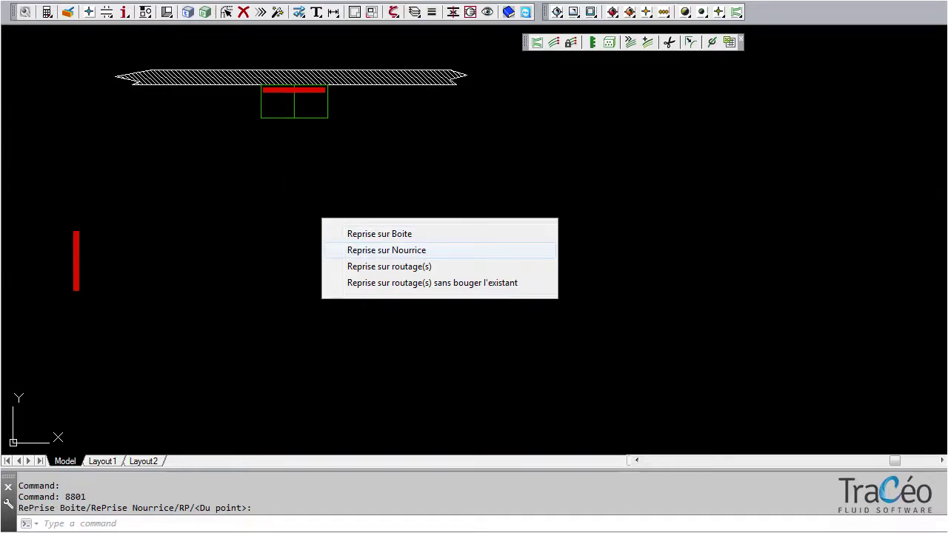
- Route the seven pipes from the manifold inside the boxes, straight down and then in a wide curve to the right
{"action": "left_click", "coordinate": [410, 250]}
{"action": "left_click", "coordinate": [311, 90]}
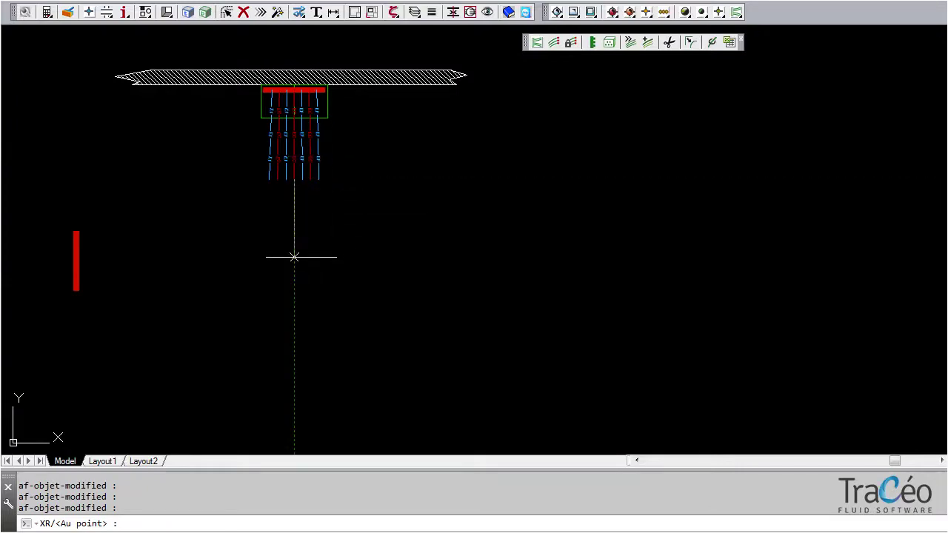
{"action": "key", "text": "Return"}
{"action": "key", "text": "Return"}
{"action": "left_click", "coordinate": [318, 278]}
{"action": "left_click", "coordinate": [380, 343]}
{"action": "key", "text": "Return"}
{"action": "left_click", "coordinate": [528, 360]}
{"action": "key", "text": "Return"}
{"action": "left_click", "coordinate": [636, 364]}
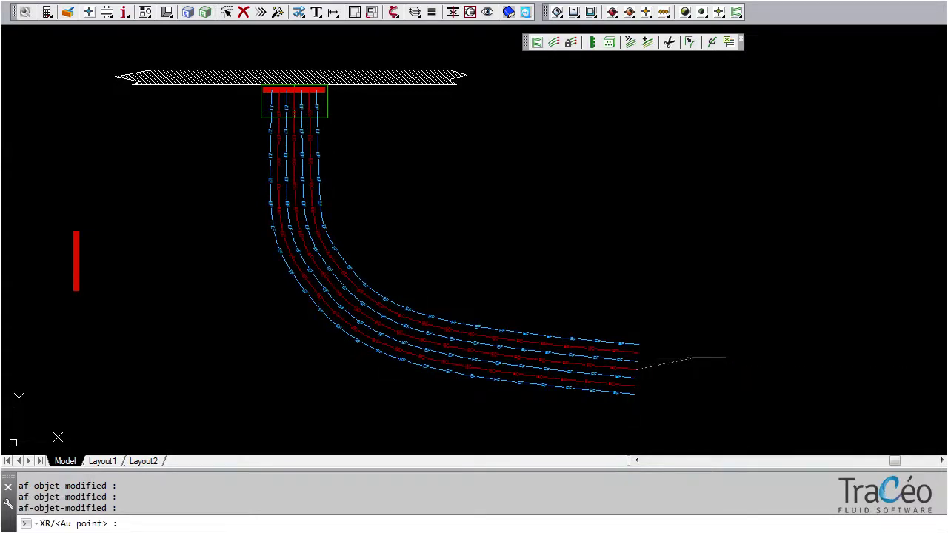
{"action": "key", "text": "Return"}
{"action": "left_click", "coordinate": [719, 364]}
{"action": "key", "text": "Return"}
- Resume only the two uppermost pipes without moving the existing routing, curve them right and upward, and end the routing
{"action": "right_click", "coordinate": [719, 364]}
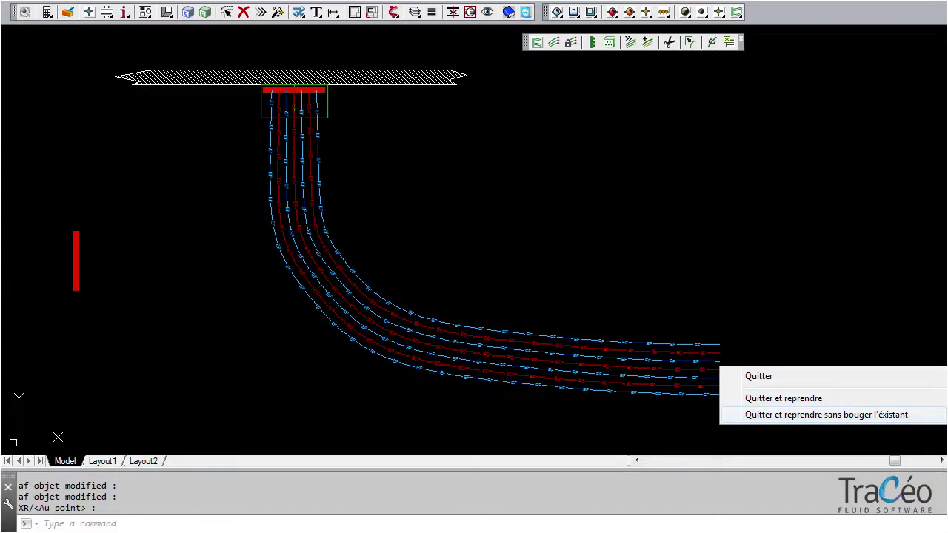
{"action": "left_click", "coordinate": [802, 414]}
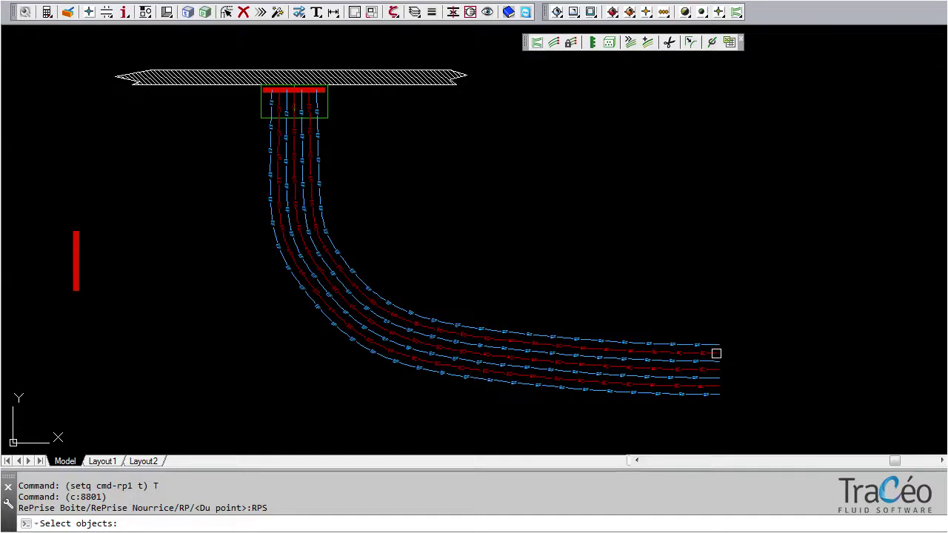
{"action": "left_click", "coordinate": [716, 353]}
{"action": "left_click", "coordinate": [716, 345]}
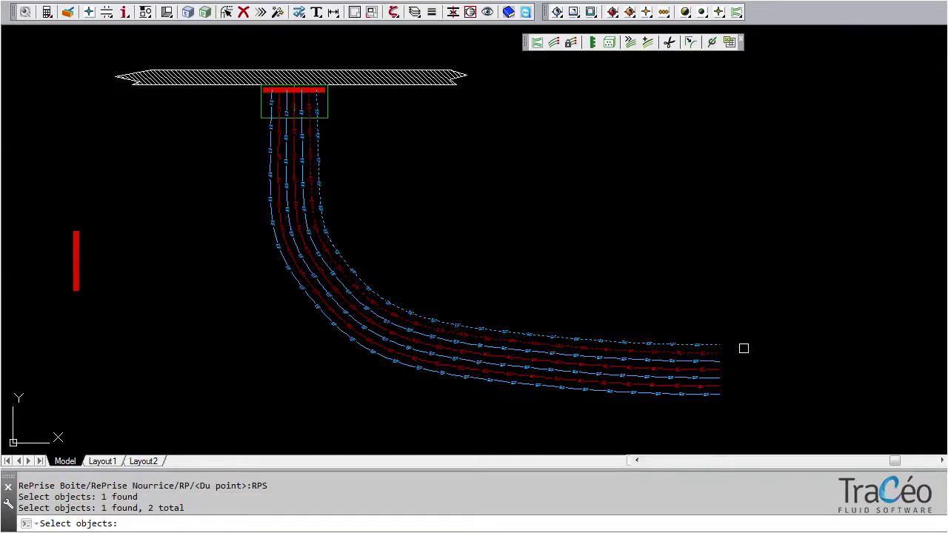
{"action": "key", "text": "Return"}
{"action": "left_click", "coordinate": [753, 348]}
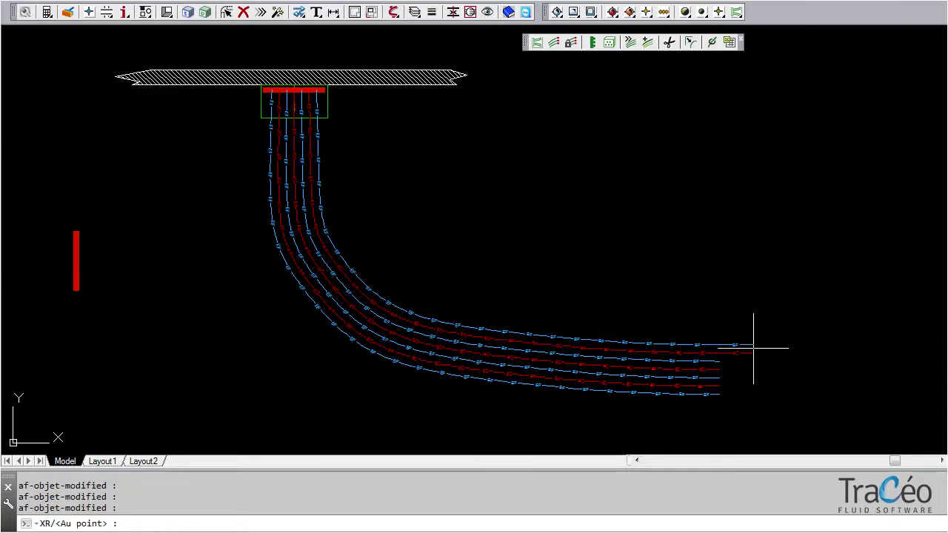
{"action": "left_click", "coordinate": [807, 333]}
{"action": "left_click", "coordinate": [832, 303]}
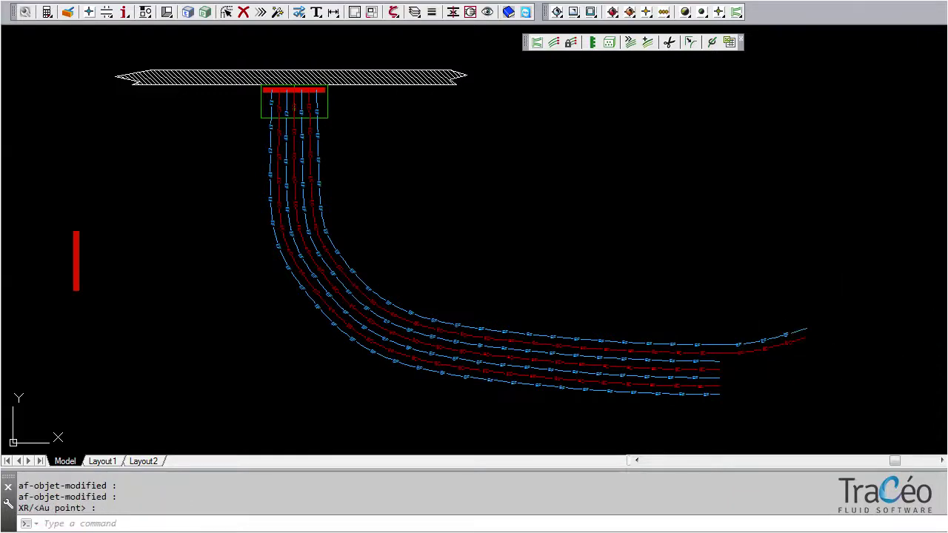
{"action": "left_click", "coordinate": [874, 225]}
{"action": "left_click", "coordinate": [873, 170]}
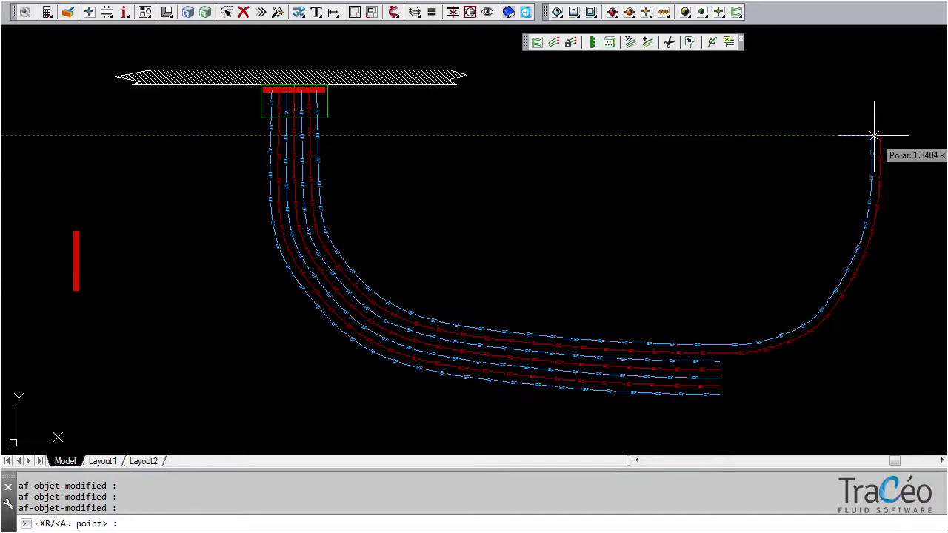
{"action": "right_click", "coordinate": [873, 135]}
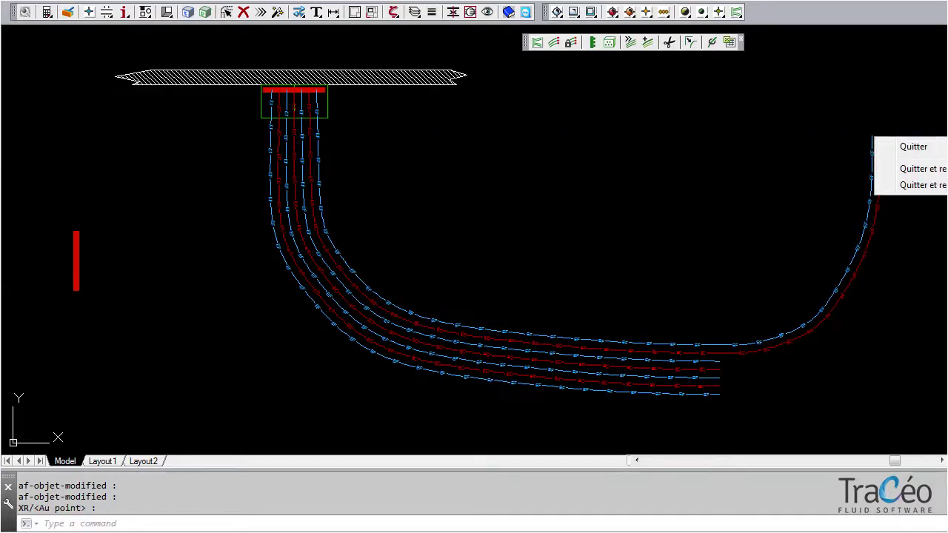
{"action": "left_click", "coordinate": [913, 147]}
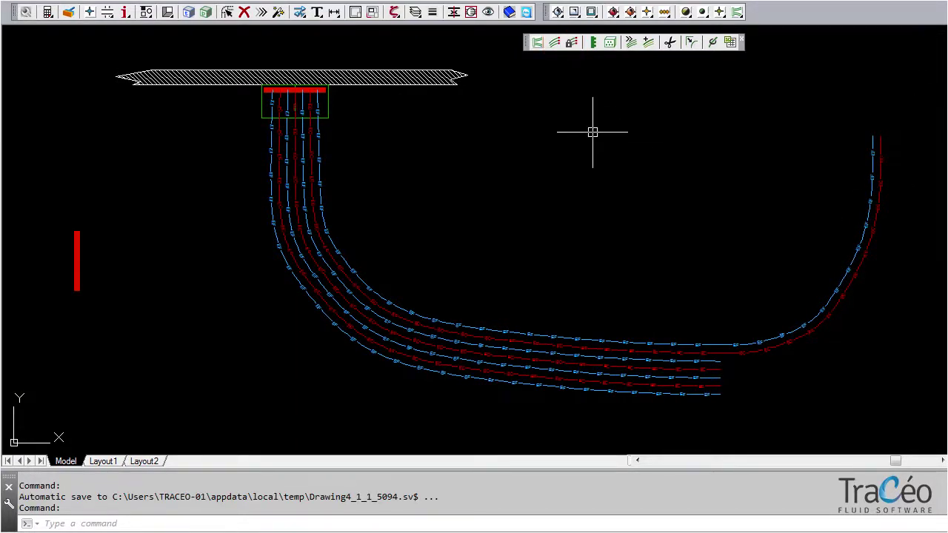
- Resume the next hot and cold pipe pair and route it further right, curving upward to a second endpoint
{"action": "left_click", "coordinate": [538, 42]}
{"action": "left_click", "coordinate": [713, 374]}
{"action": "left_click", "coordinate": [717, 372]}
{"action": "key", "text": "Return"}
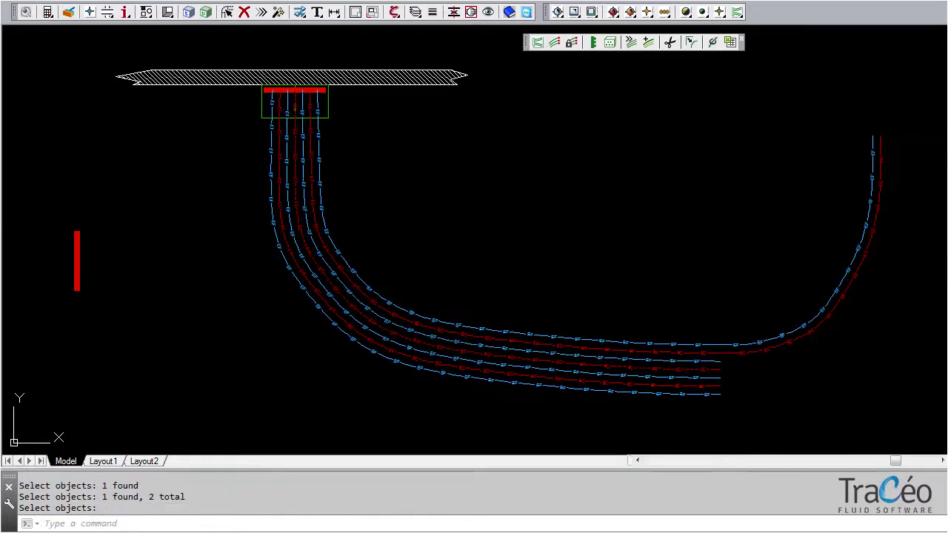
{"action": "left_click", "coordinate": [803, 365]}
{"action": "middle_click_drag", "start_coordinate": [799, 364], "coordinate": [548, 361]}
{"action": "left_click", "coordinate": [774, 361]}
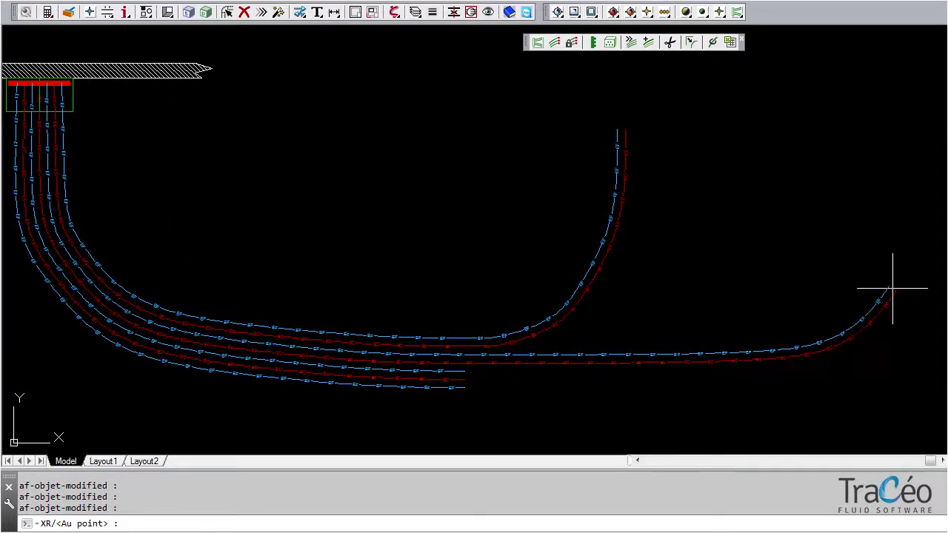
{"action": "left_click", "coordinate": [907, 126]}
- Resume the three remaining lower pipes without moving the existing routing and run them straight right, past the second upward branch
{"action": "right_click", "coordinate": [907, 127]}
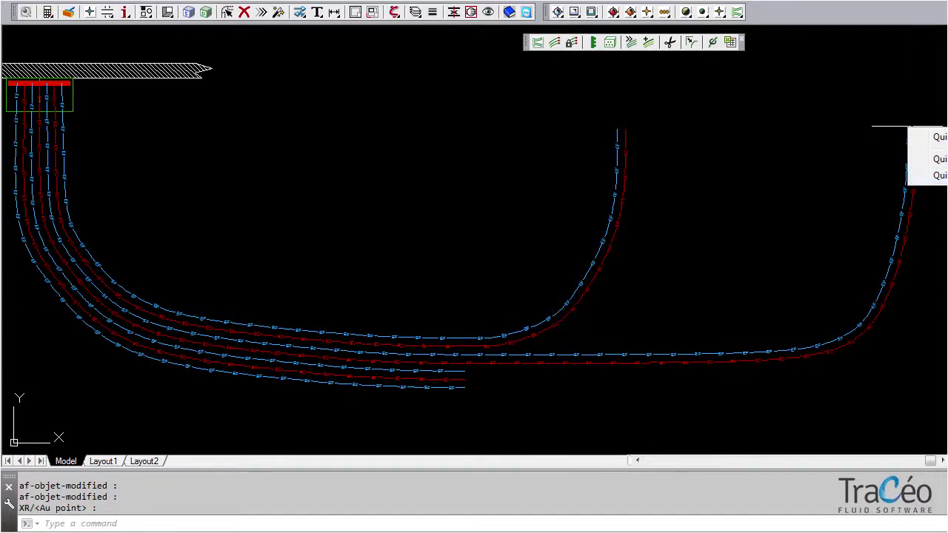
{"action": "left_click", "coordinate": [933, 175]}
{"action": "left_click", "coordinate": [458, 412]}
{"action": "left_click", "coordinate": [447, 366]}
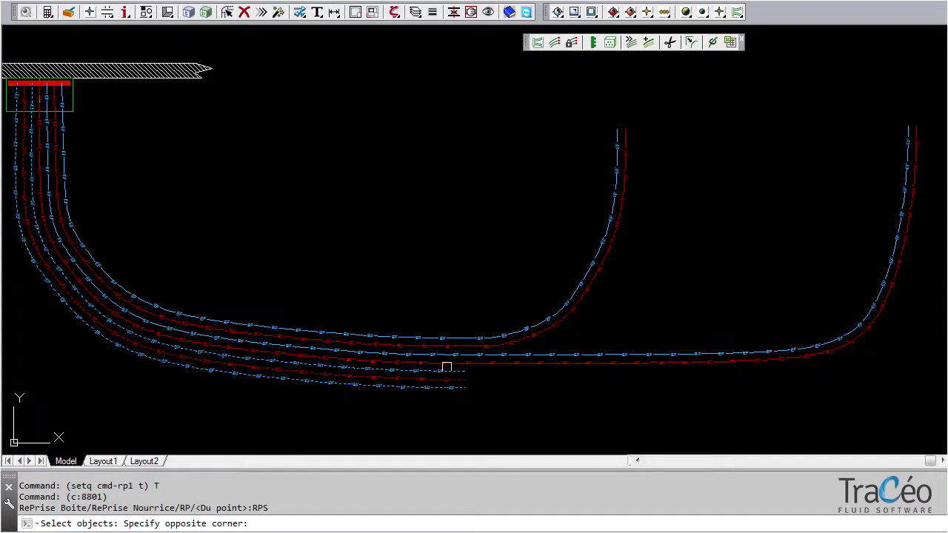
{"action": "right_click", "coordinate": [486, 380]}
{"action": "left_click", "coordinate": [565, 384]}
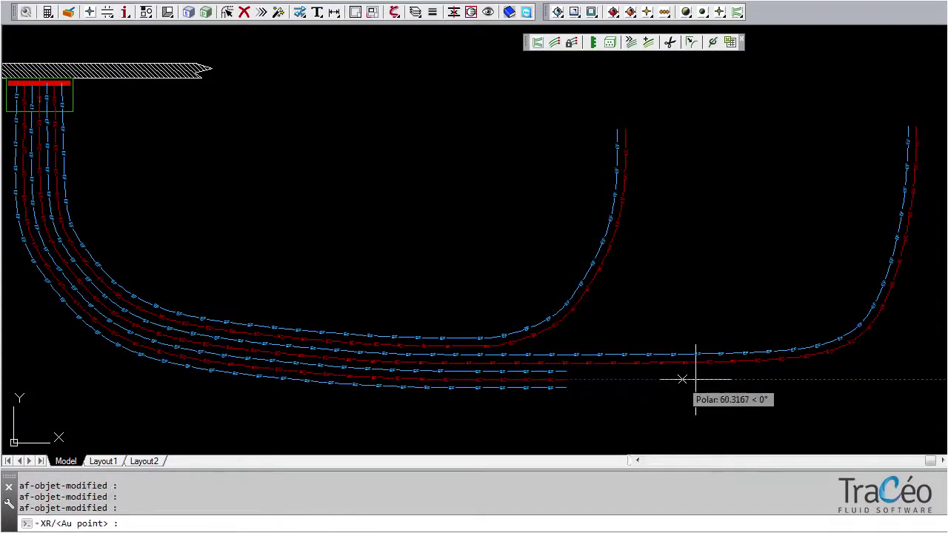
{"action": "scroll", "coordinate": [871, 376], "scroll_direction": "down", "scroll_amount": 5}
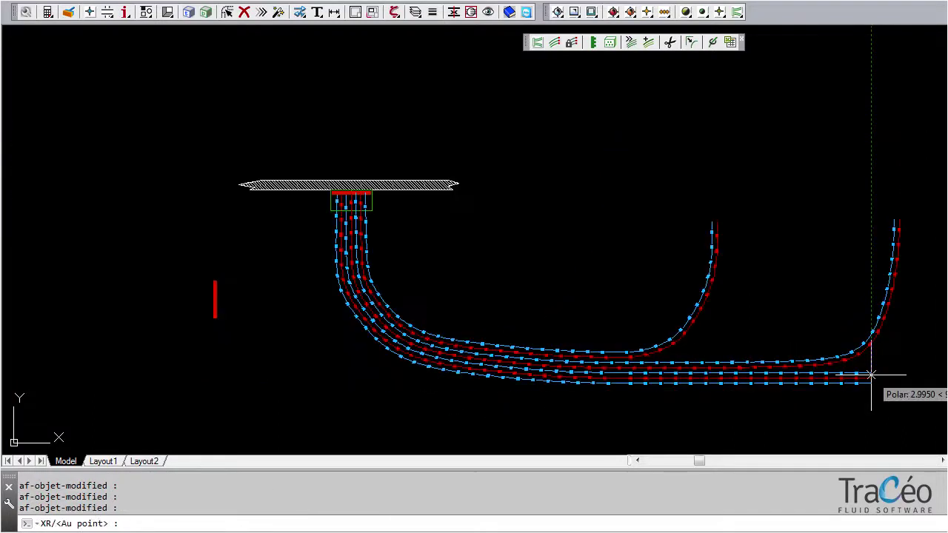
{"action": "mouse_move", "coordinate": [867, 377]}
{"action": "middle_mouse_down"}
{"action": "mouse_move", "coordinate": [592, 313]}
{"action": "mouse_move", "coordinate": [492, 250]}
{"action": "middle_mouse_up"}
{"action": "left_click", "coordinate": [579, 250]}
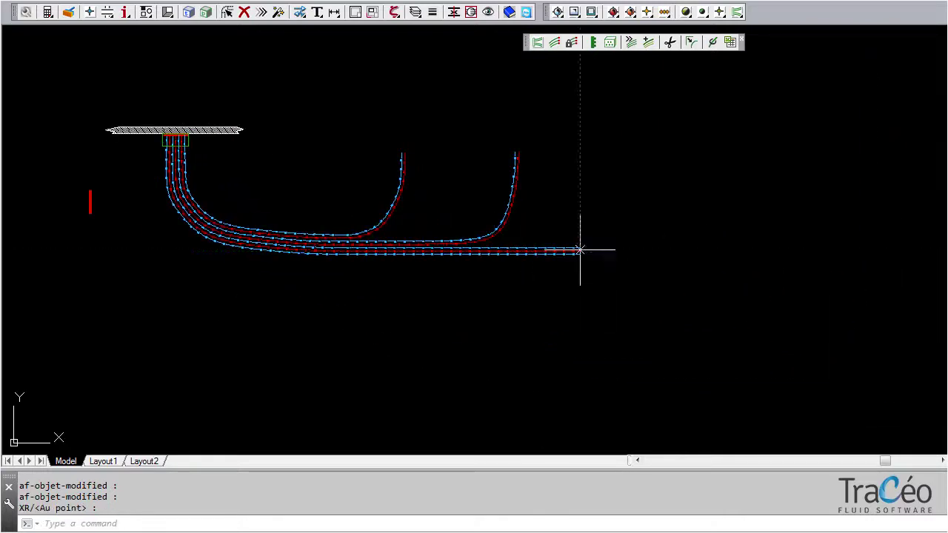
- End that routing, resume only the lowest cold water pipe, reroute it to branch off earlier in a downward curve, and end it
{"action": "right_click", "coordinate": [661, 250]}
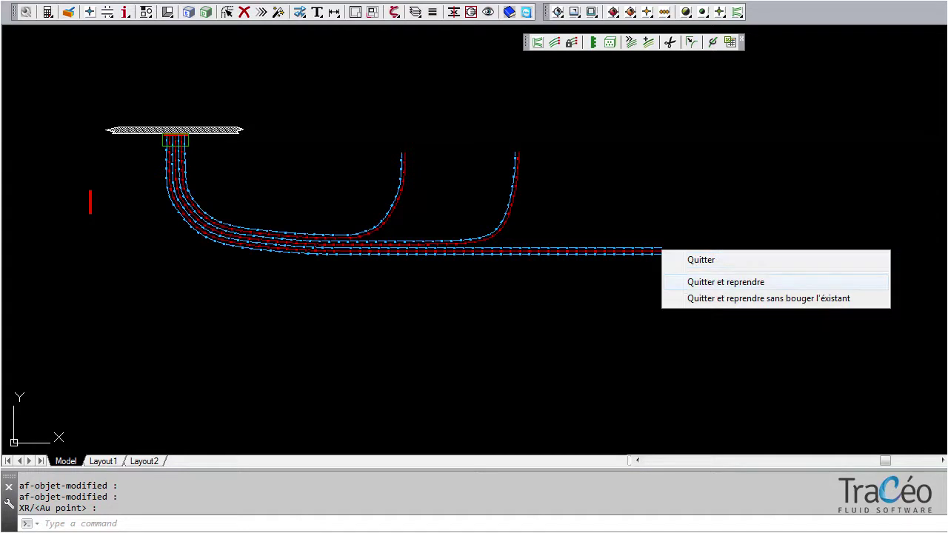
{"action": "left_click", "coordinate": [691, 283]}
{"action": "scroll", "coordinate": [691, 286], "scroll_direction": "up", "scroll_amount": 2}
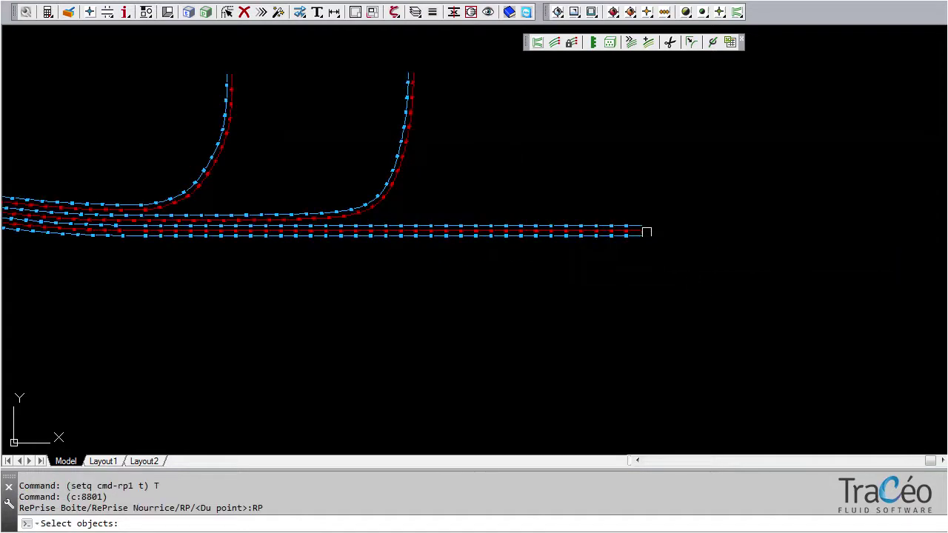
{"action": "left_click", "coordinate": [640, 235]}
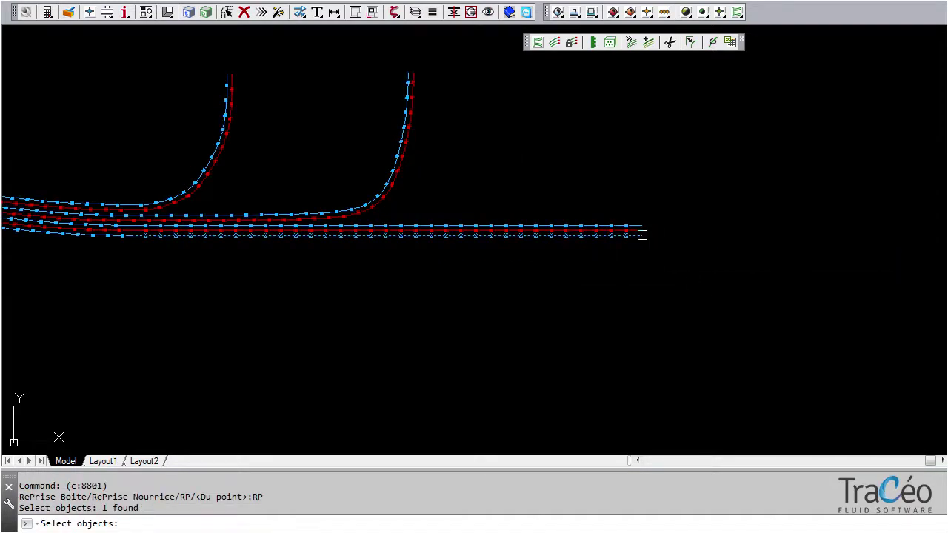
{"action": "key", "text": "Return"}
{"action": "left_click", "coordinate": [622, 261]}
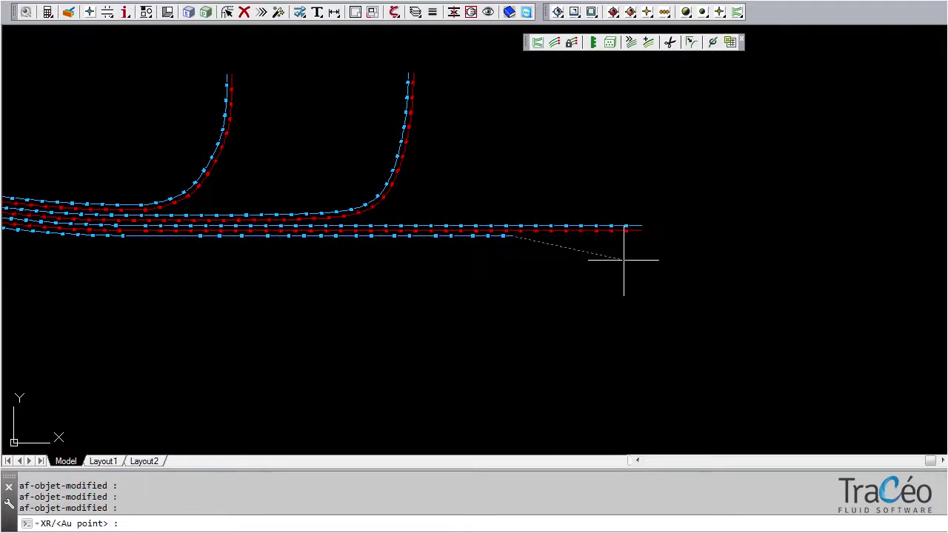
{"action": "left_click", "coordinate": [383, 260]}
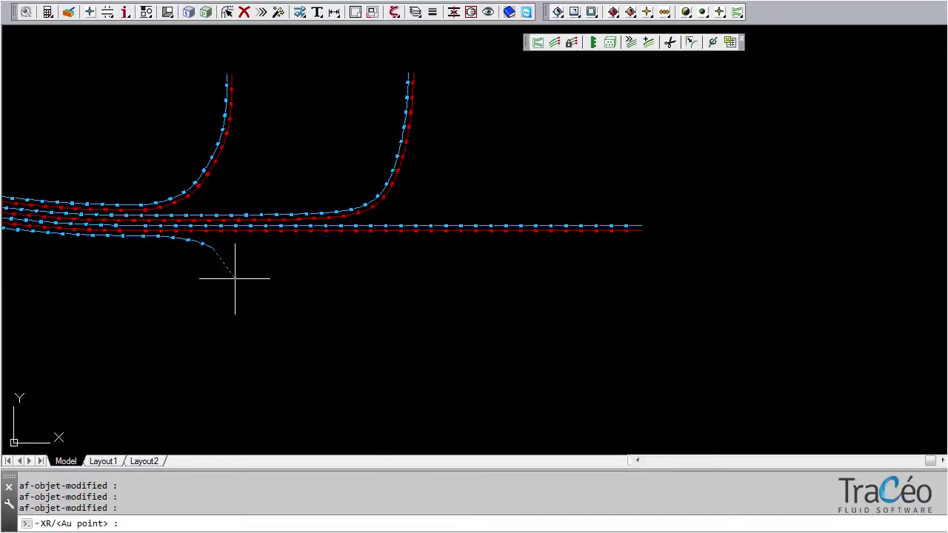
{"action": "left_click", "coordinate": [257, 333]}
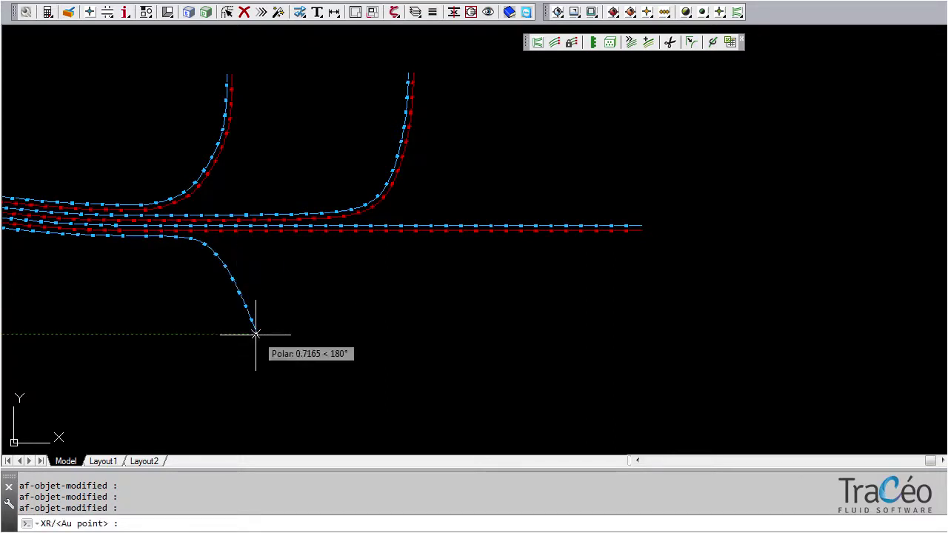
{"action": "right_click", "coordinate": [257, 373]}
{"action": "left_click", "coordinate": [299, 385]}
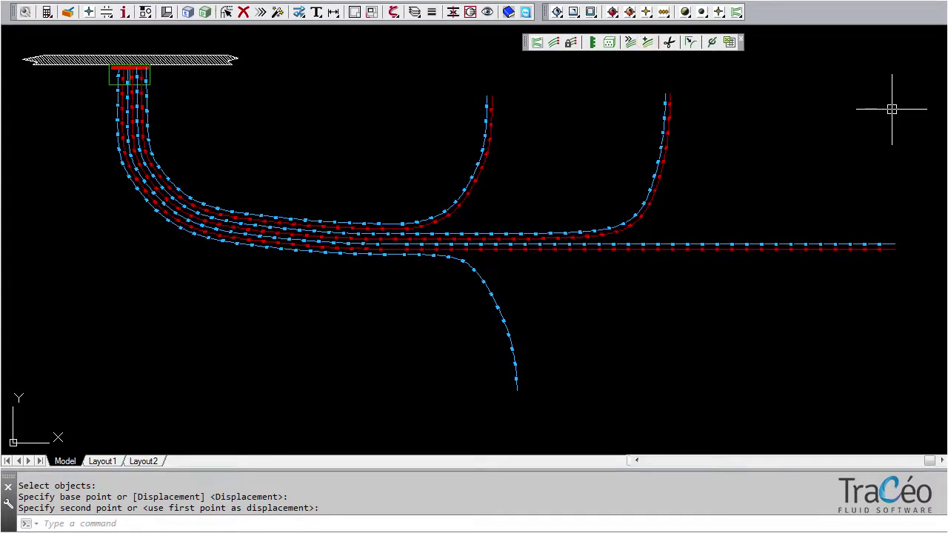
- Add a parallel cold water pipe by offsetting the outermost cold pipe to its outer side
{"action": "left_click", "coordinate": [647, 42]}
{"action": "left_click", "coordinate": [123, 160]}
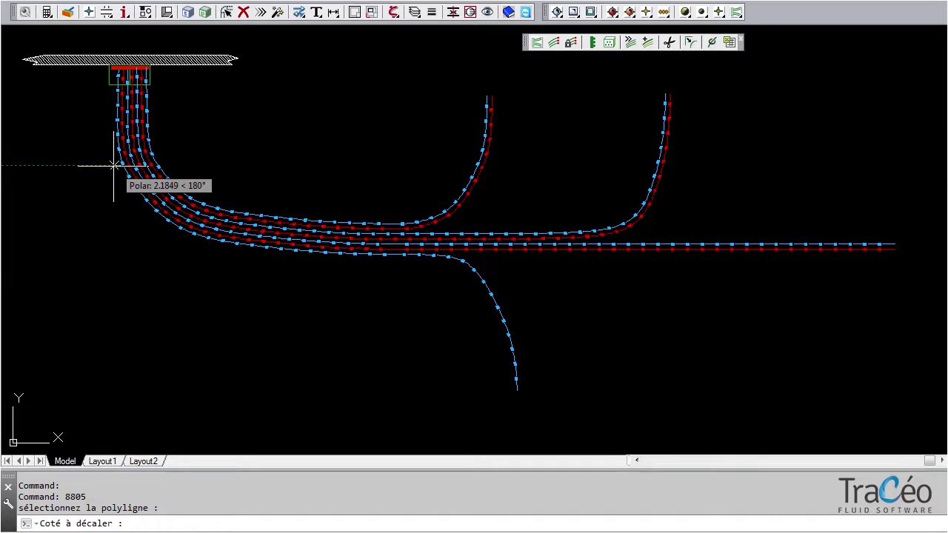
{"action": "left_click", "coordinate": [111, 165]}
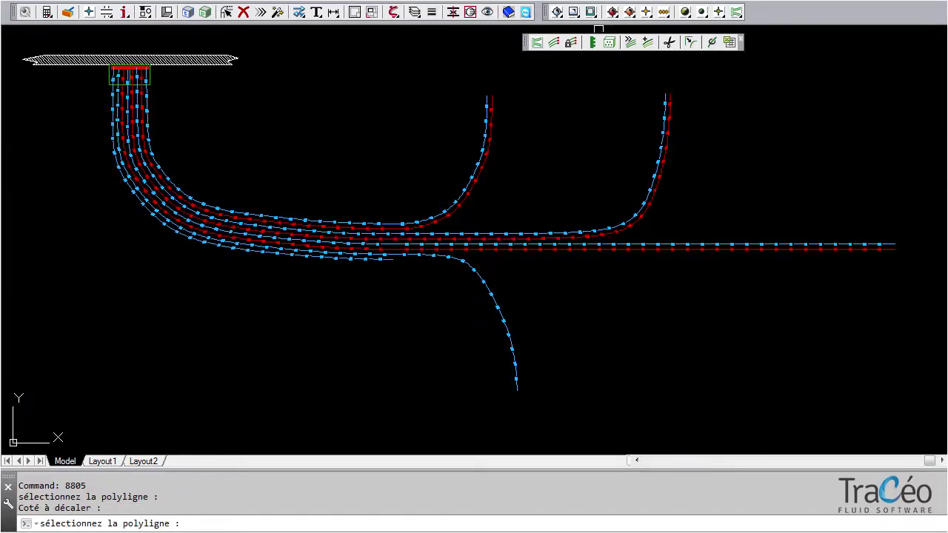
- Resume the added outer cold pipe, curve it downward beside the other lower branch, end the routing, and save the drawing
{"action": "left_click", "coordinate": [553, 42]}
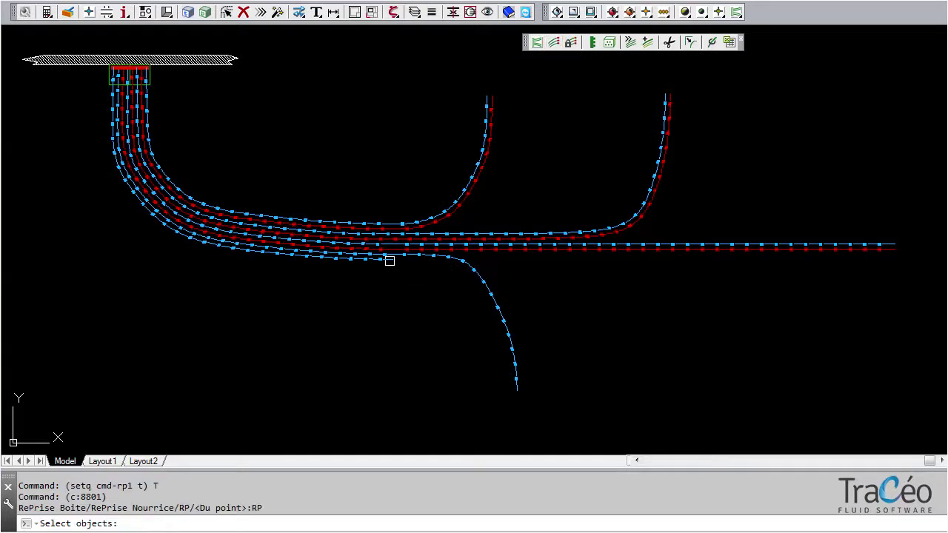
{"action": "left_click", "coordinate": [388, 259]}
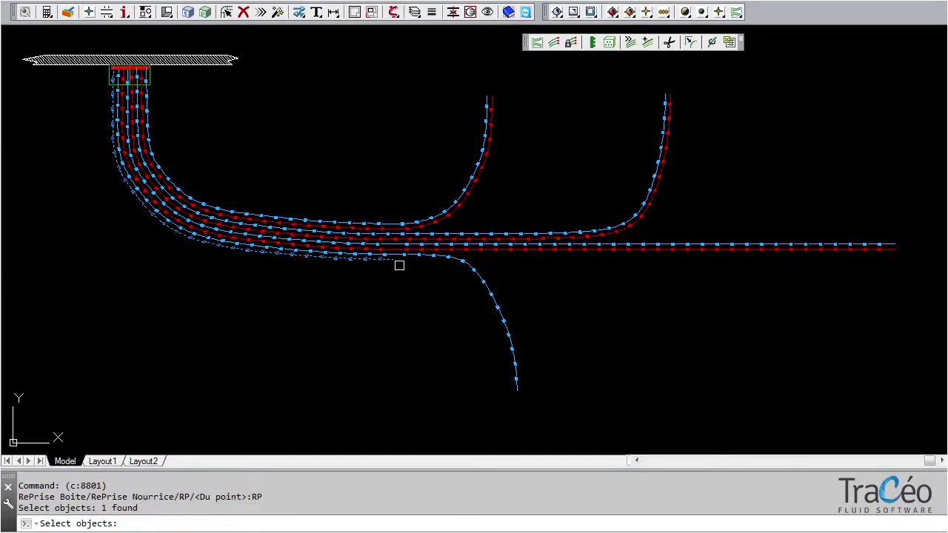
{"action": "key", "text": "Return"}
{"action": "left_click", "coordinate": [406, 281]}
{"action": "left_click", "coordinate": [423, 328]}
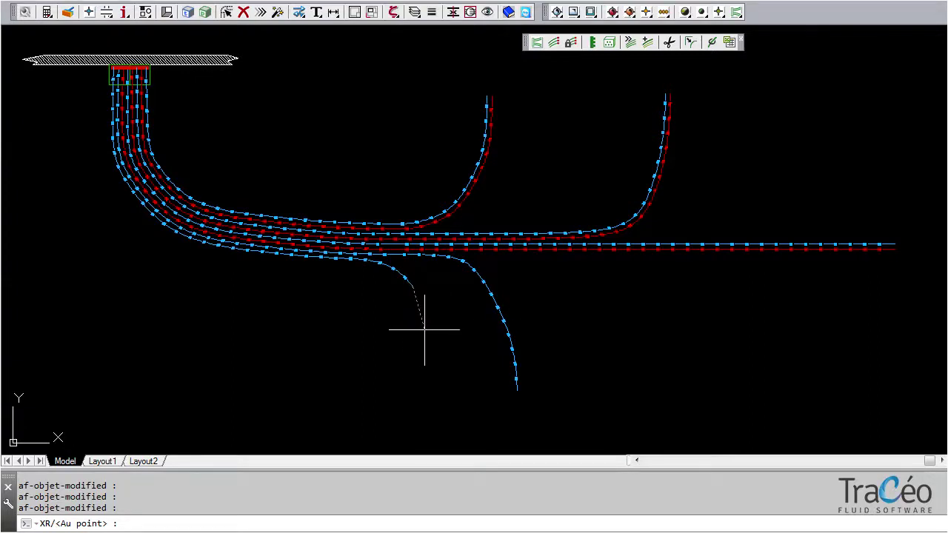
{"action": "left_click", "coordinate": [424, 392]}
{"action": "right_click", "coordinate": [428, 398]}
{"action": "left_click", "coordinate": [470, 406]}
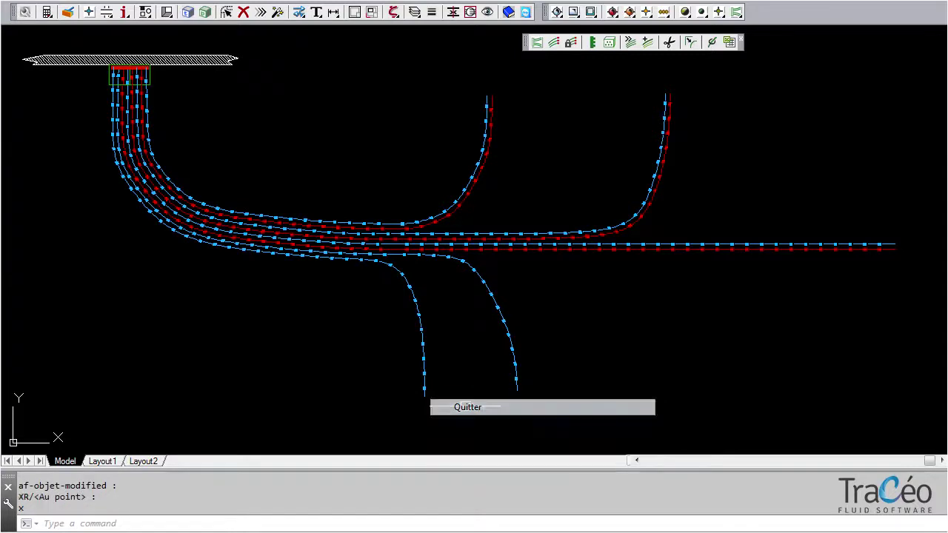
{"action": "key", "text": "ctrl+s"}
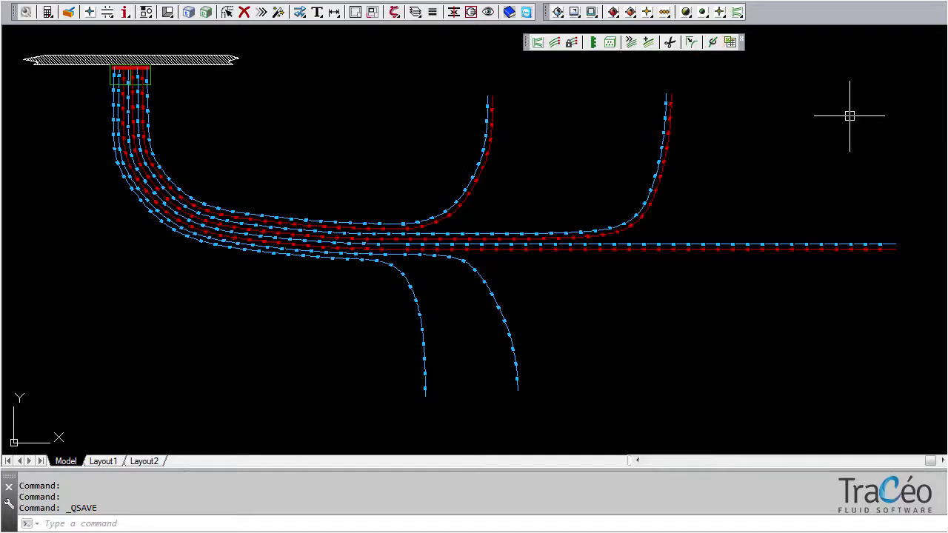
- Assign MULTICOUCHE diameter 25 to the three hot and cold pipe pairs, excluding the two cold pipes that branch downward
{"action": "left_click", "coordinate": [711, 42]}
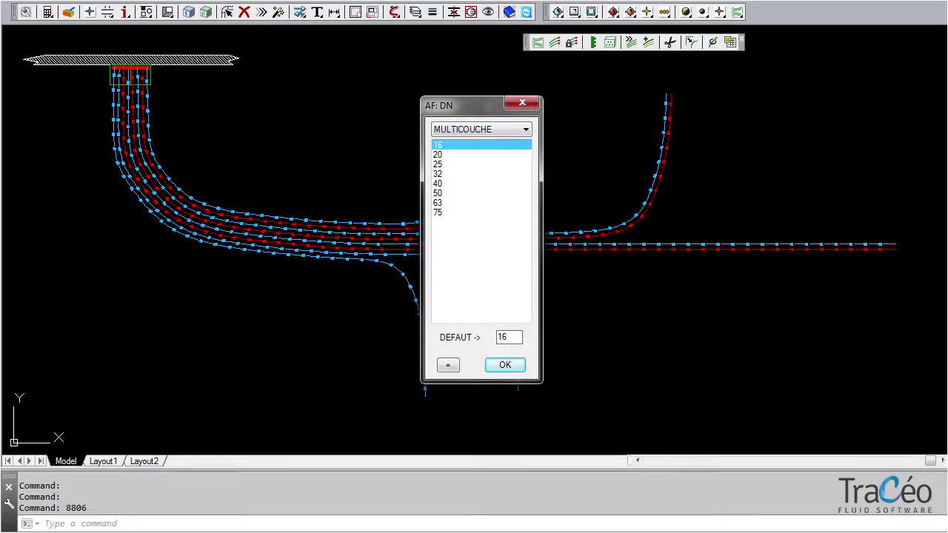
{"action": "left_click", "coordinate": [481, 164]}
{"action": "key", "text": "Return"}
{"action": "left_click", "coordinate": [464, 117]}
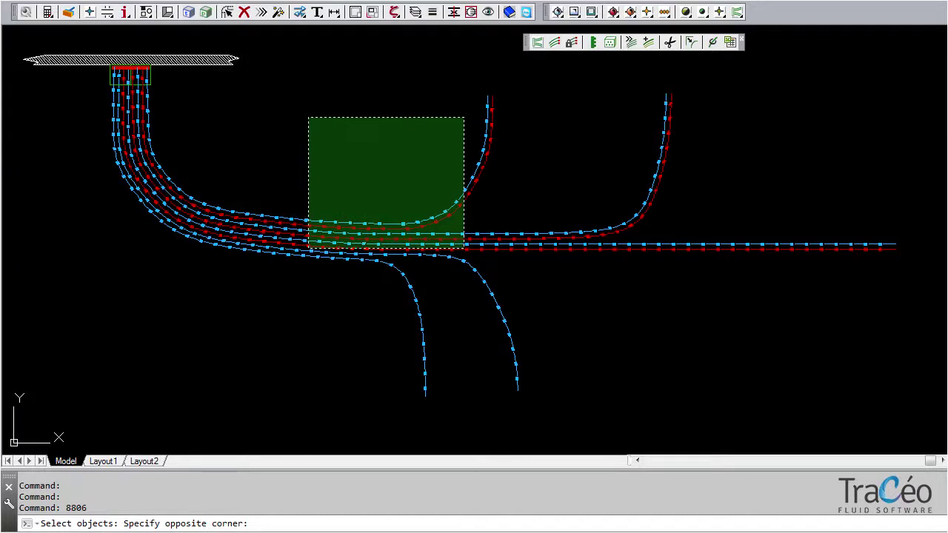
{"action": "left_click", "coordinate": [308, 248]}
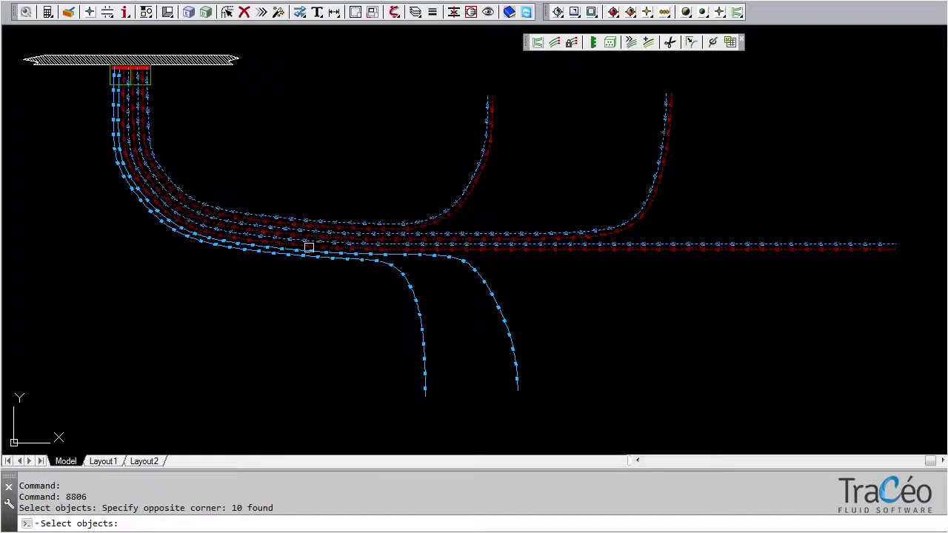
{"action": "key", "text": "Return"}
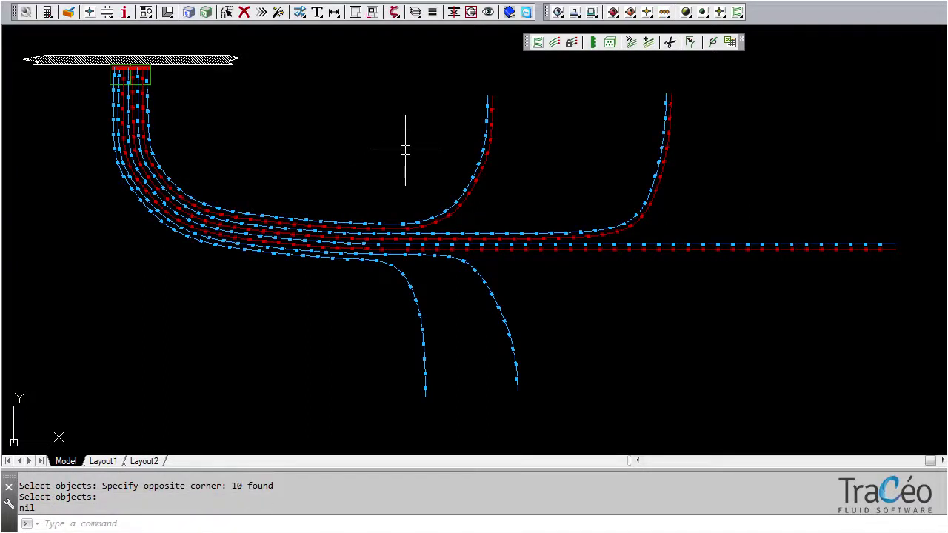
- Assign MULTICOUCHE diameter 20 to the two cold pipes that branch downward
{"action": "left_click", "coordinate": [712, 42]}
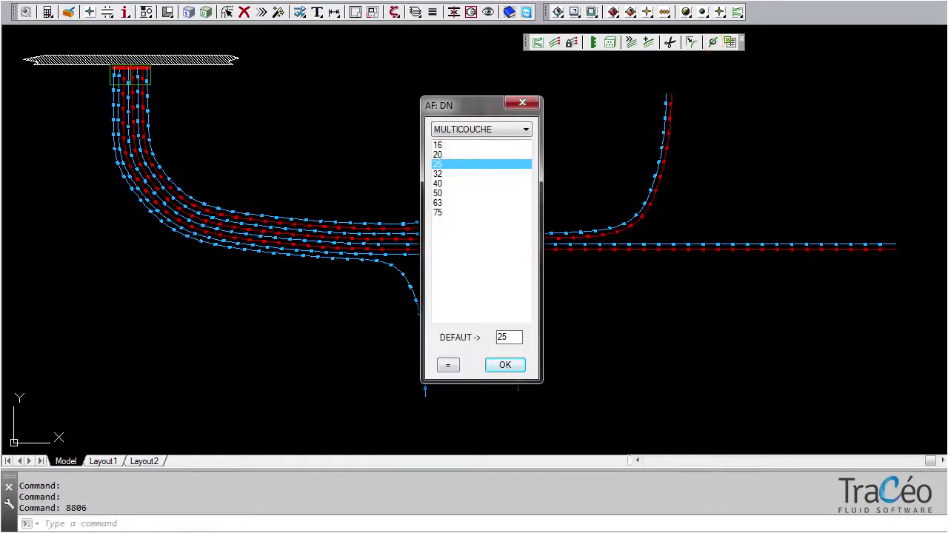
{"action": "left_click", "coordinate": [480, 154]}
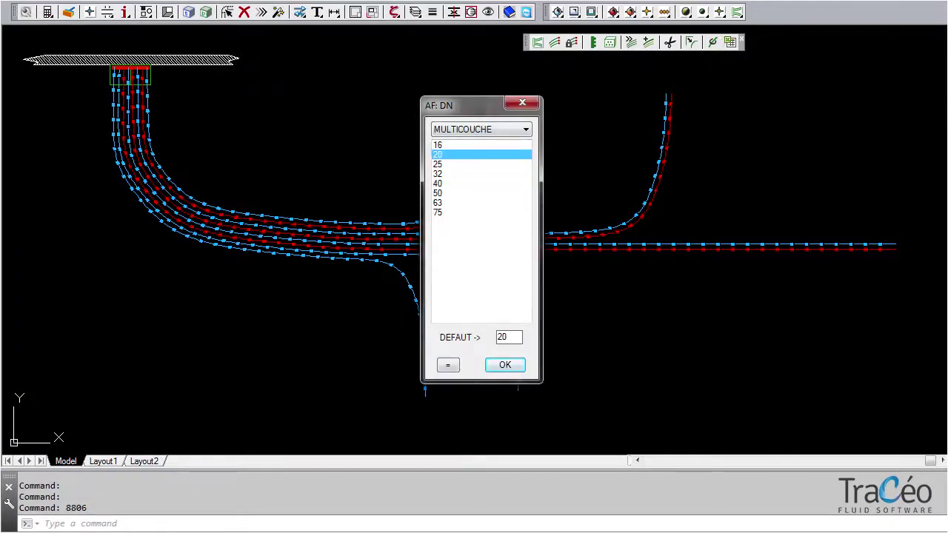
{"action": "left_click", "coordinate": [505, 364]}
{"action": "left_click", "coordinate": [385, 297]}
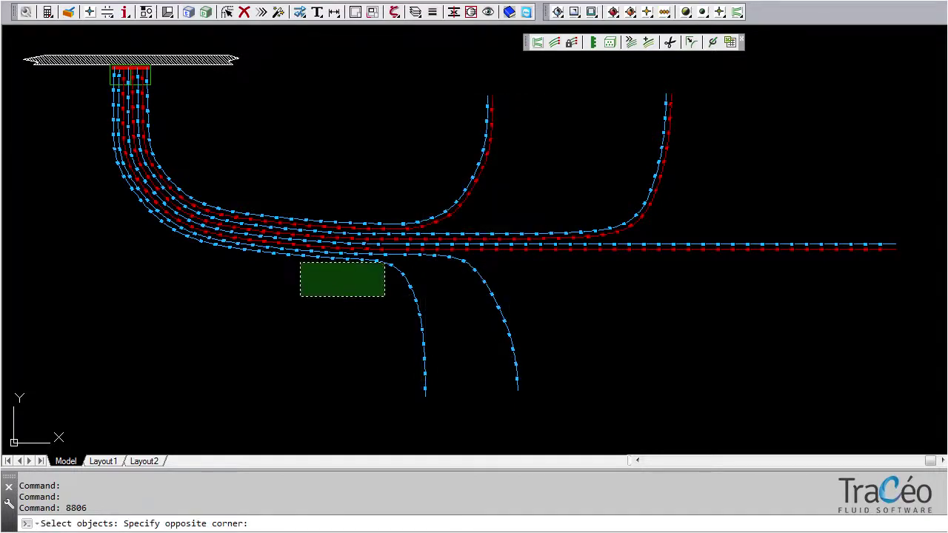
{"action": "left_click", "coordinate": [295, 253]}
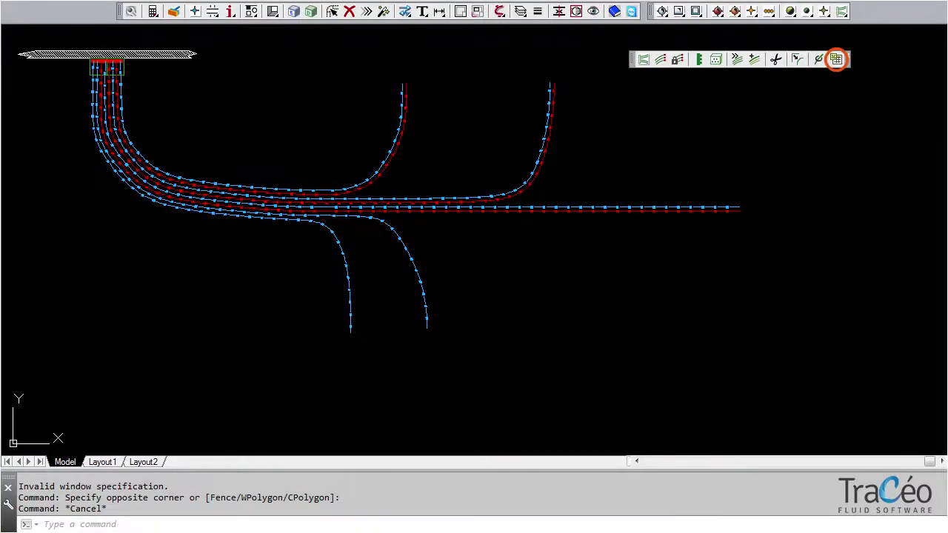
- Generate the quantity table of the hydrocabled networks for zone TOUT as an AutoCAD table
{"action": "left_click", "coordinate": [836, 59]}
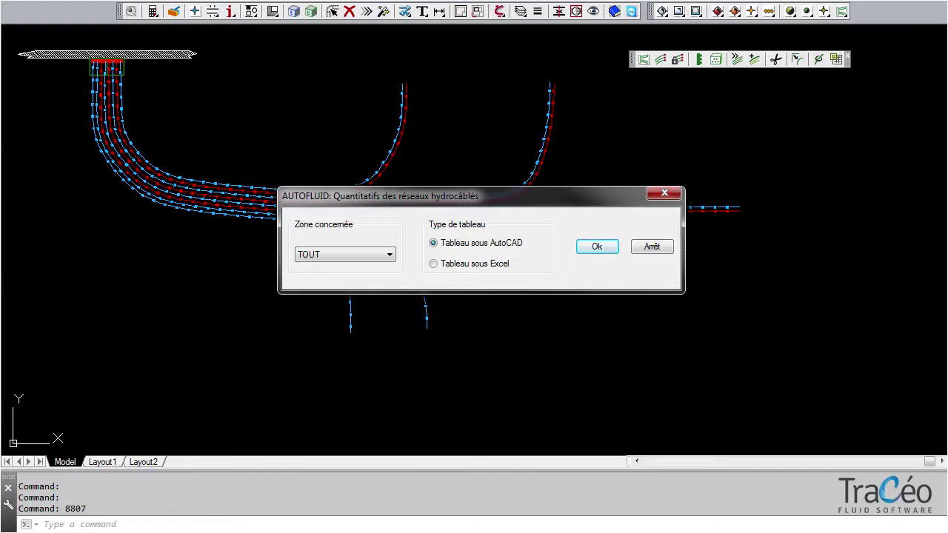
{"action": "key", "text": "Return"}
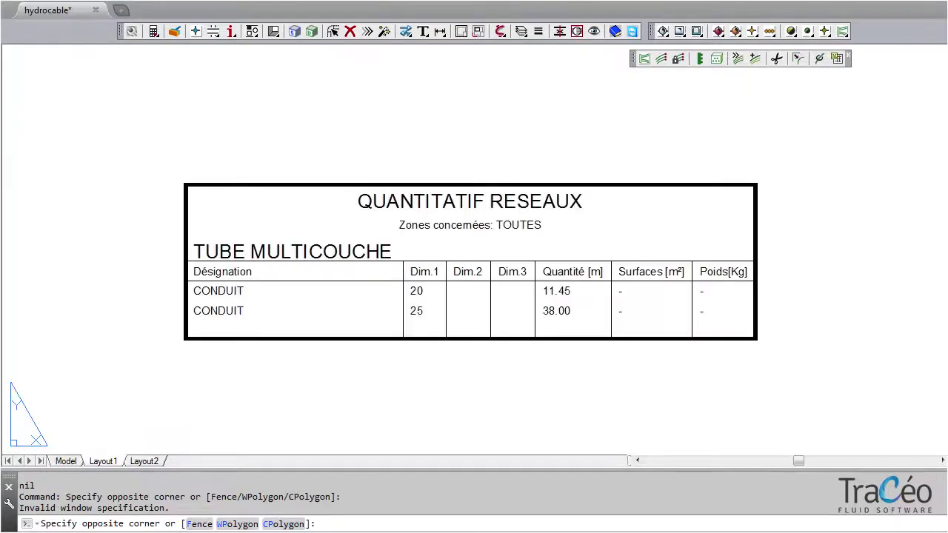